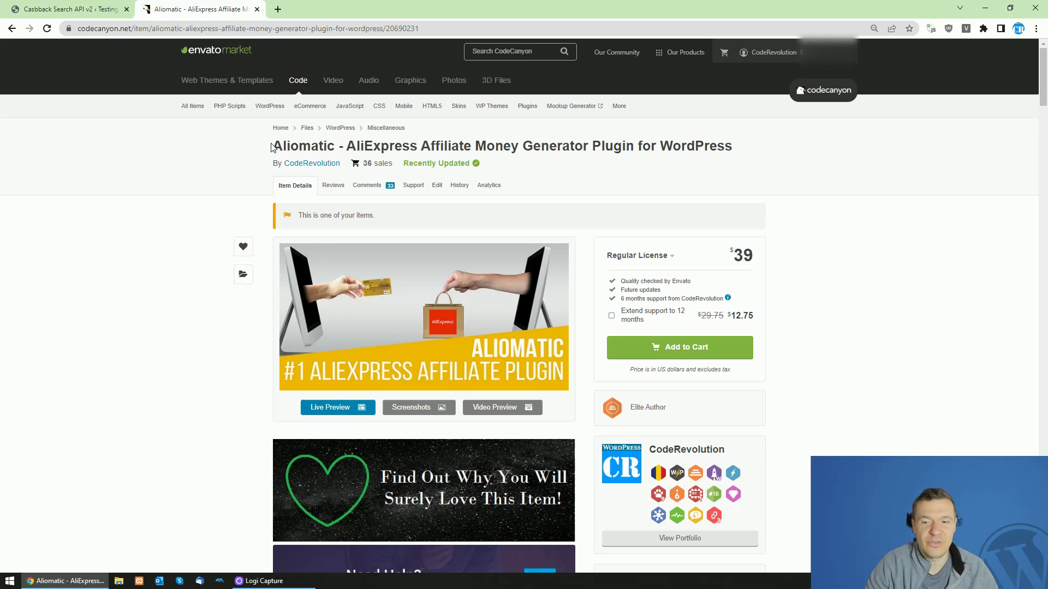
Switch from the CodeCanyon tab to the WordPress Aliomatic Cashback Search API v2 rules panel.
key("ctrl+Page_Up")
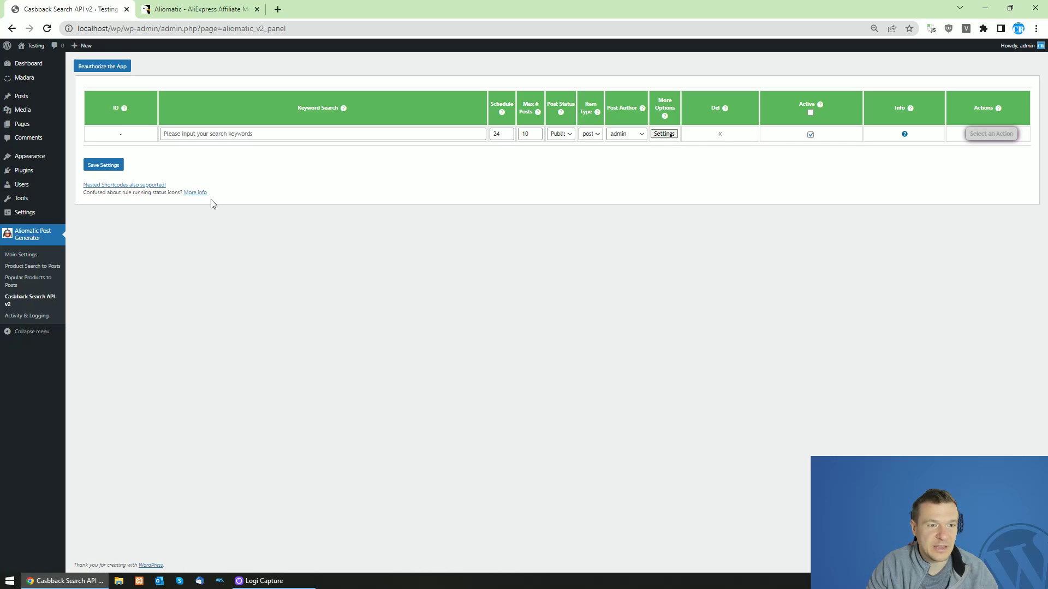
Set the new rule's keyword to 'asus' and its Max # Posts to 1.
left_click(216, 135)
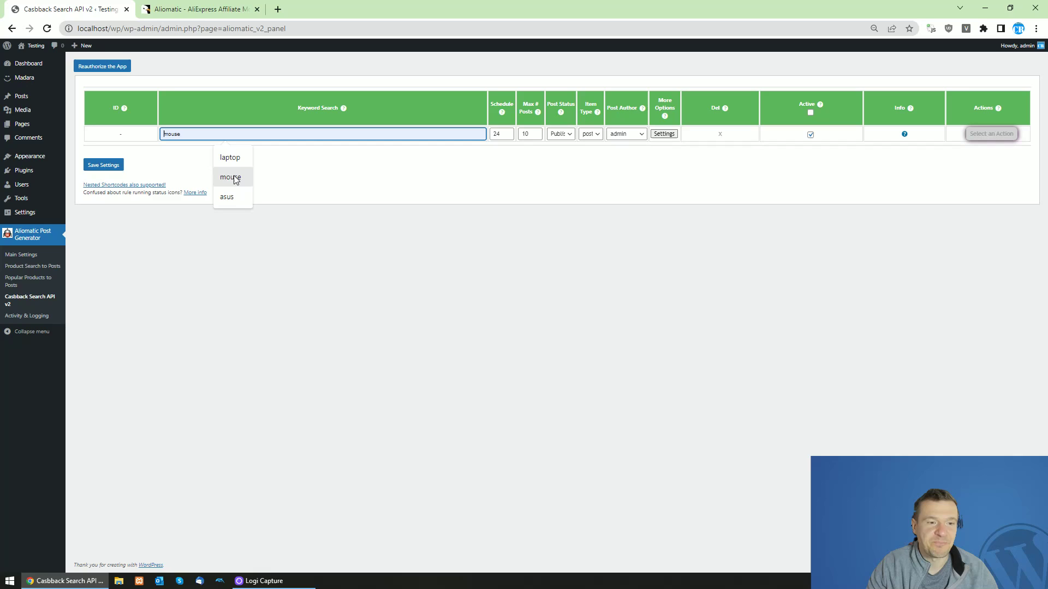
left_click(232, 197)
left_click(529, 134)
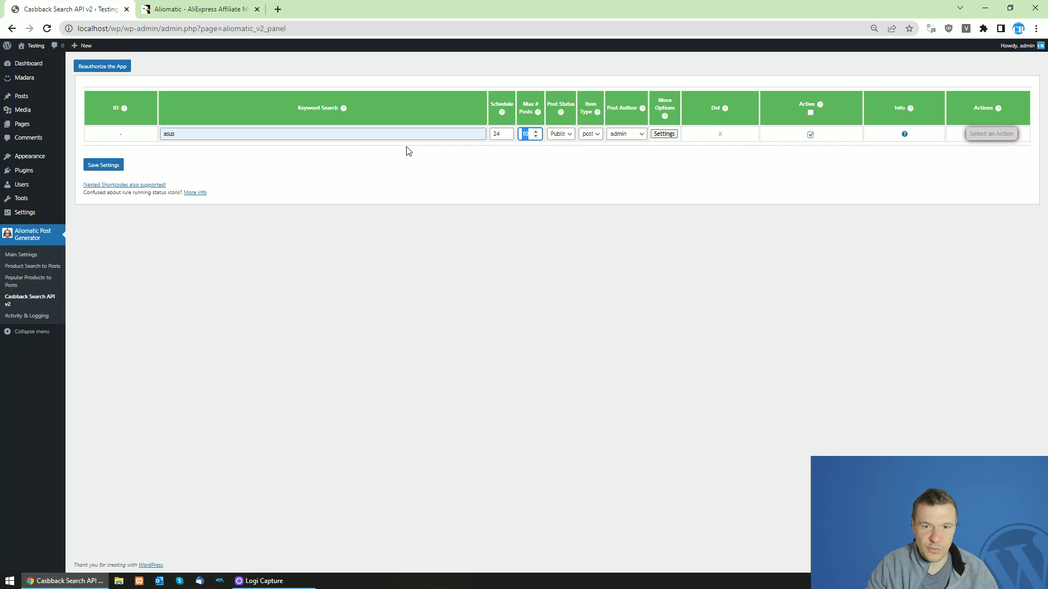
key("BackSpace")
Save the asus rule, renew AliExpress API access, and open the public site in a new tab.
left_click(106, 167)
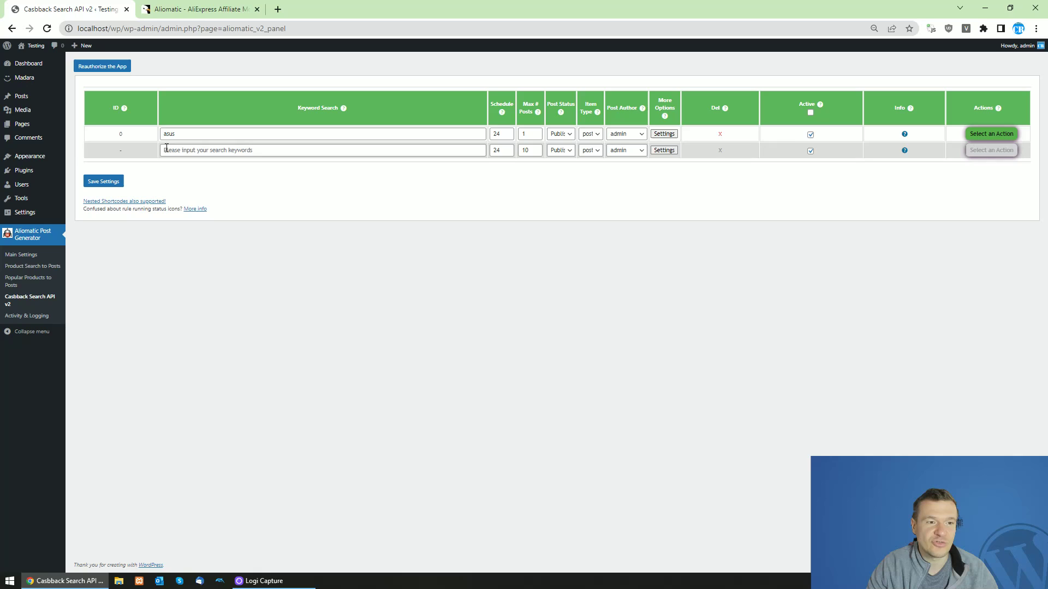
left_click(123, 69)
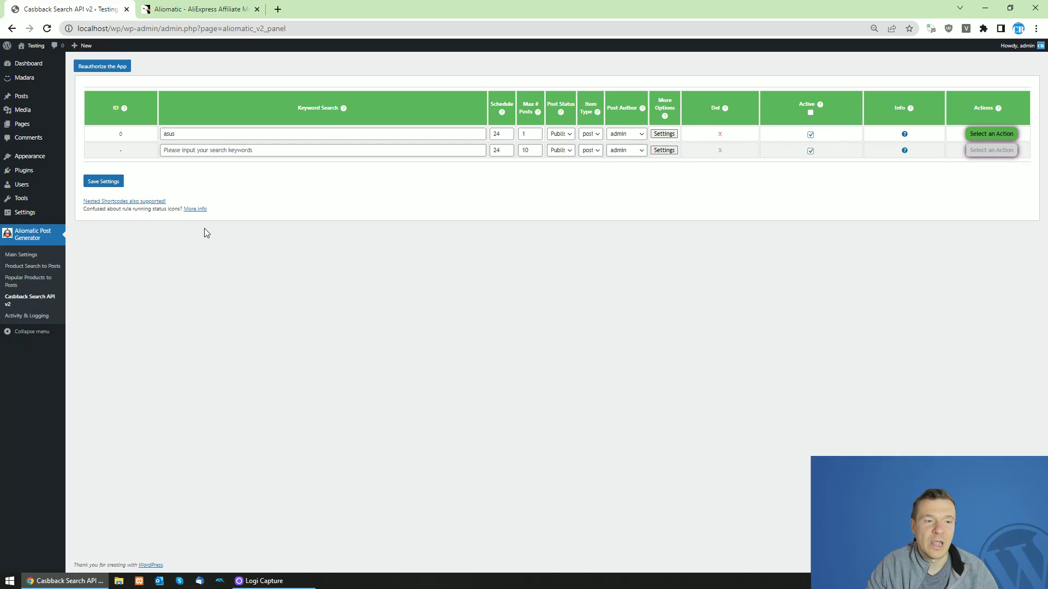
mouse_move(33, 45)
middle_click(37, 63)
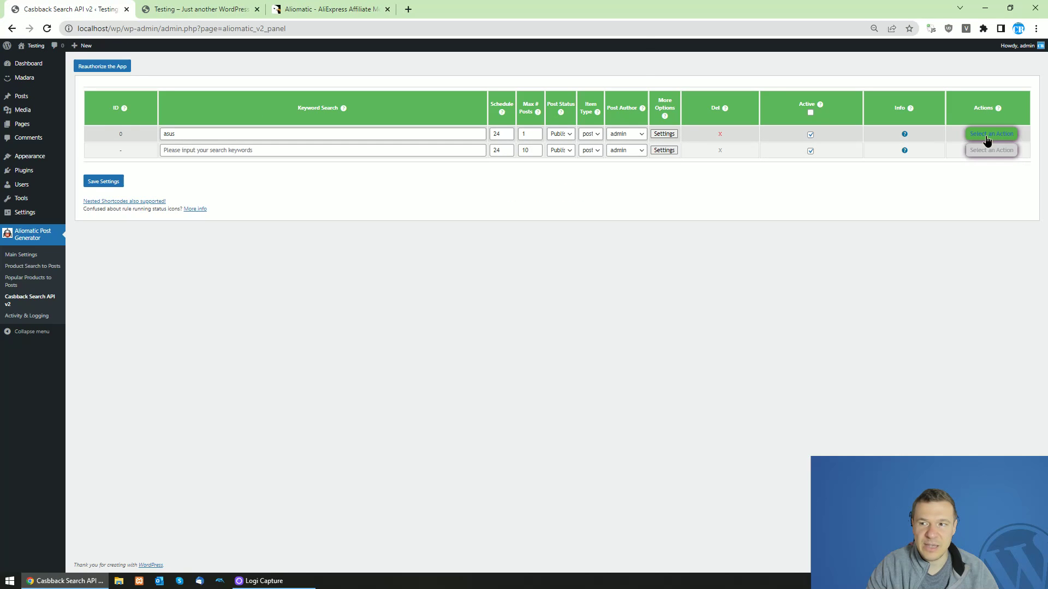
Dismiss the accidental delete confirmation from the asus rule's Actions menu.
left_click(987, 142)
left_click(980, 161)
key("Return")
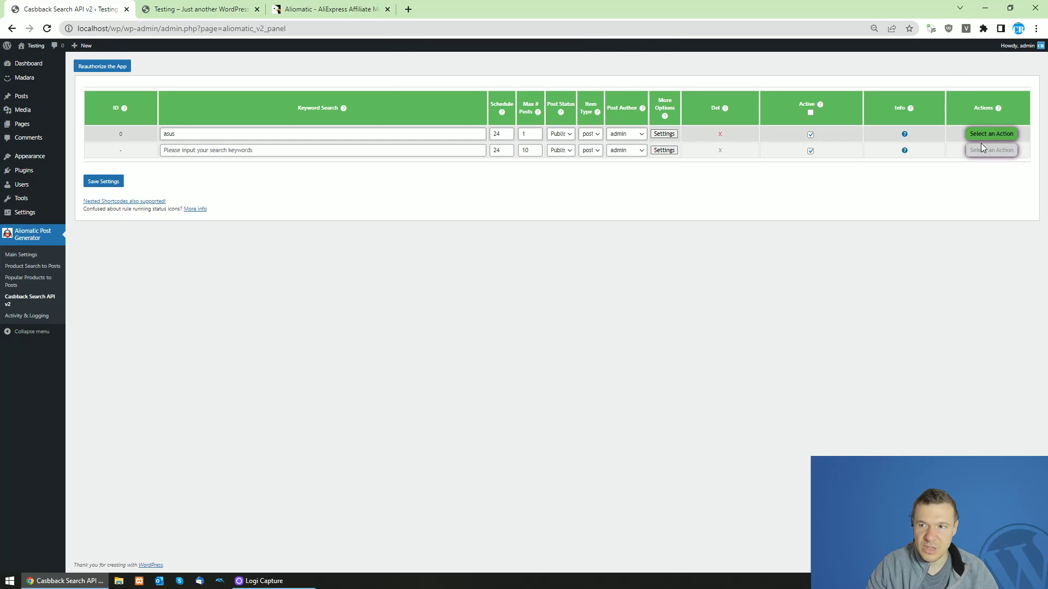
Run the asus rule now and reload the site's front page to show the imported post.
left_click(987, 135)
left_click(978, 158)
key("Return")
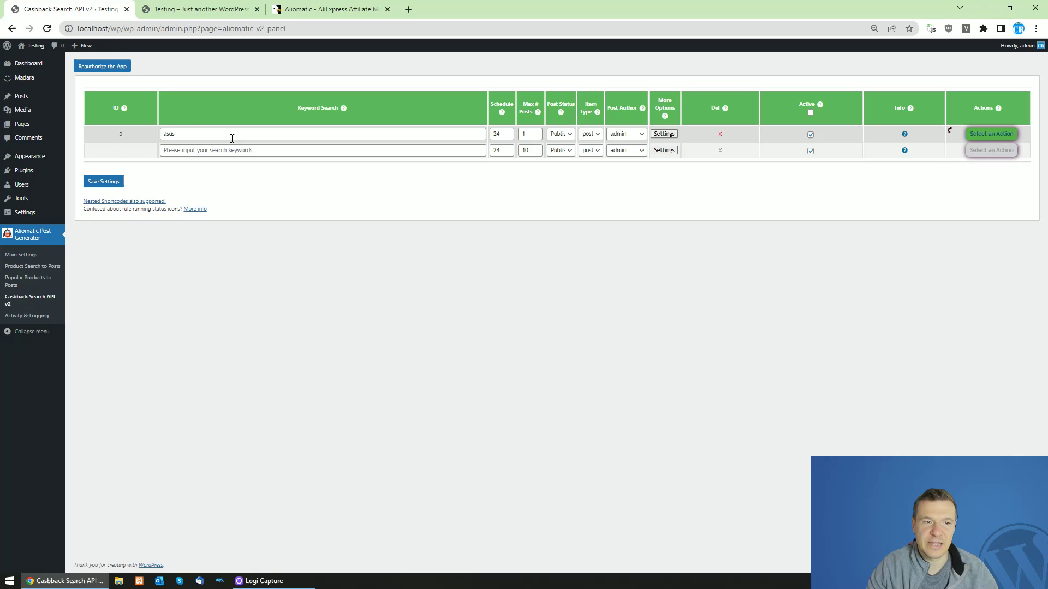
left_click(200, 9)
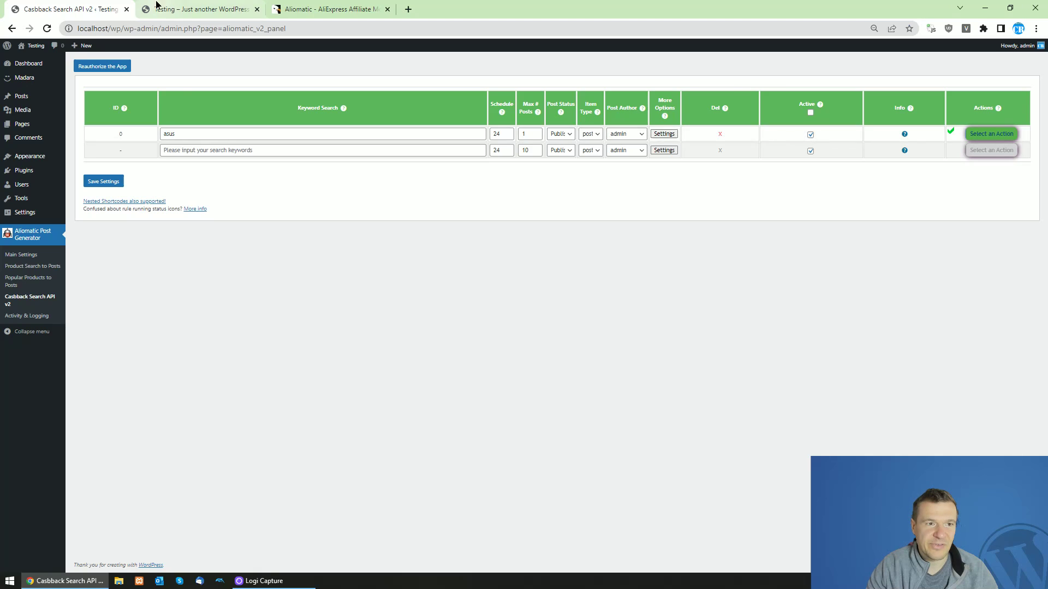
left_click(46, 27)
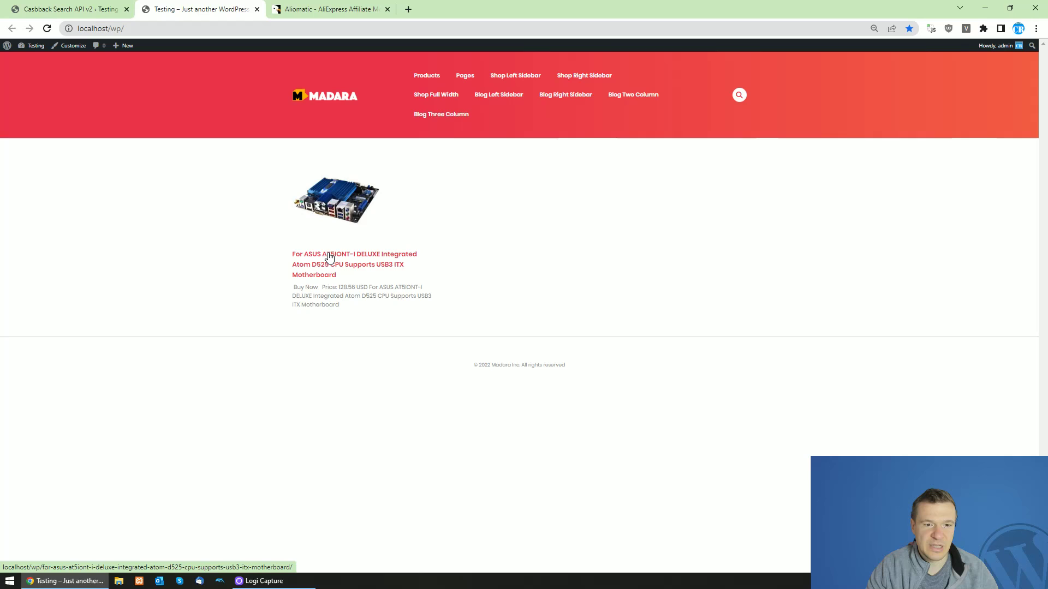
Open the ASUS motherboard post, follow its Buy Now link to AliExpress, and return to the rules panel.
left_click(330, 258)
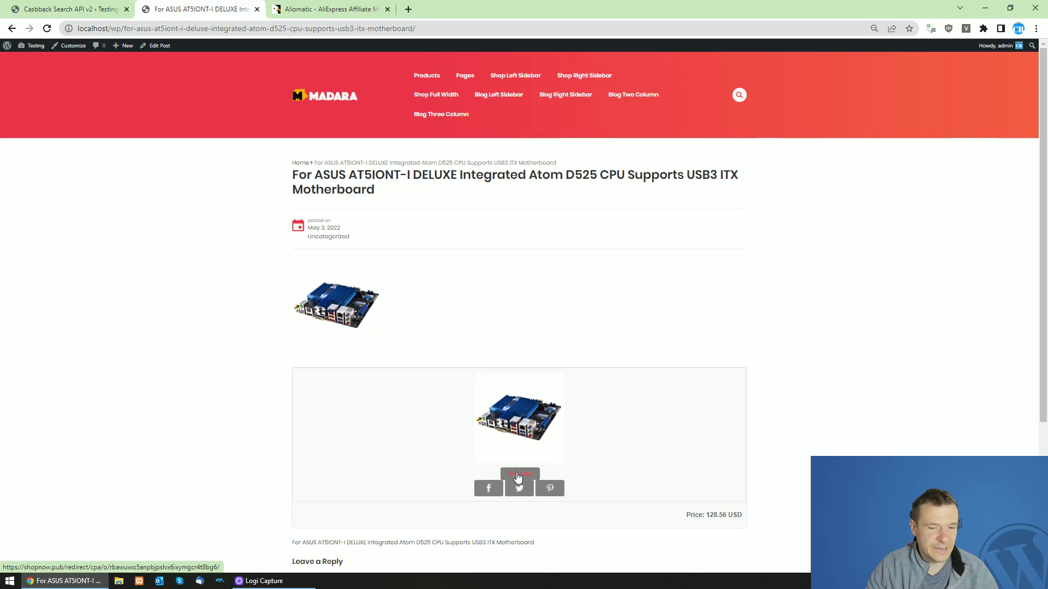
left_click(518, 477)
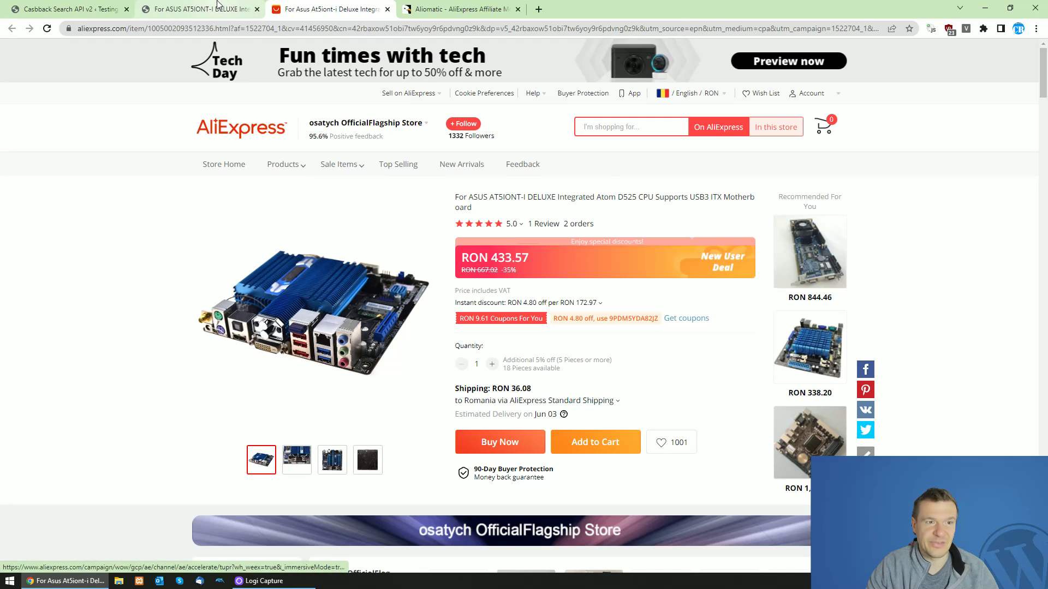
left_click(145, 4)
left_click(115, 8)
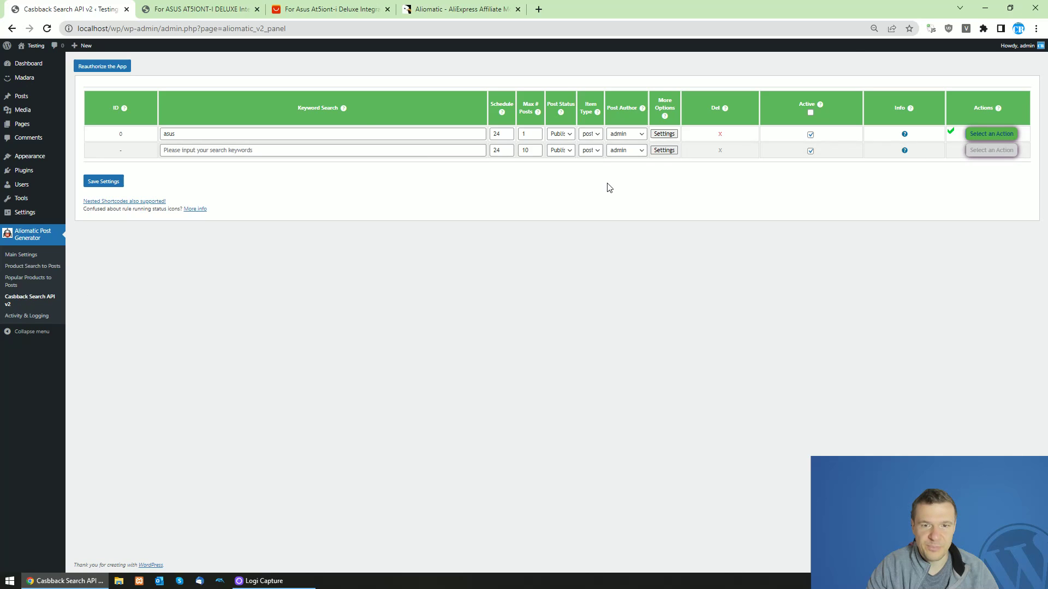
left_click(459, 9)
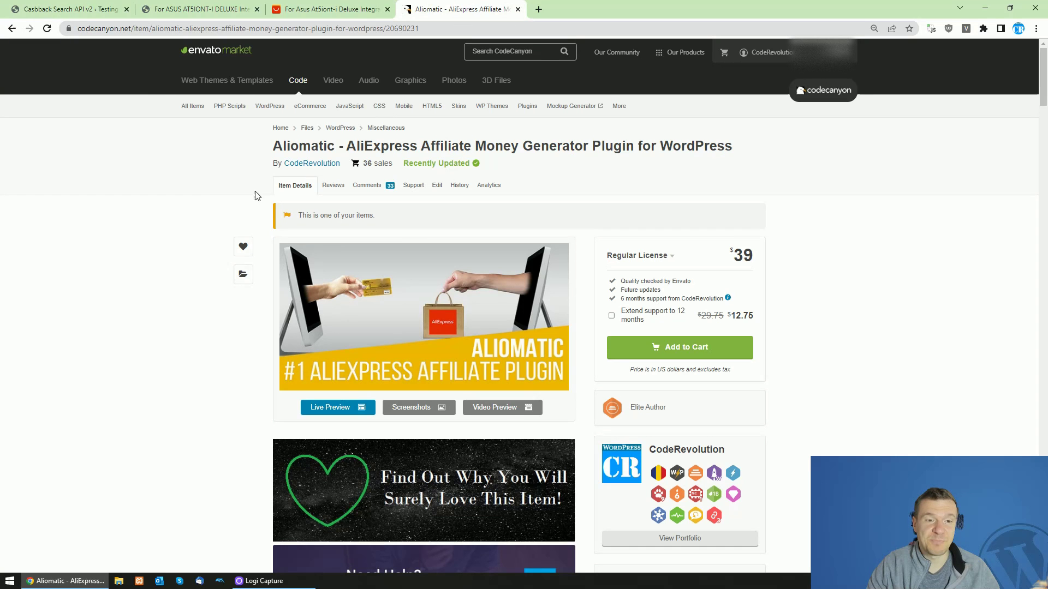
left_click(69, 10)
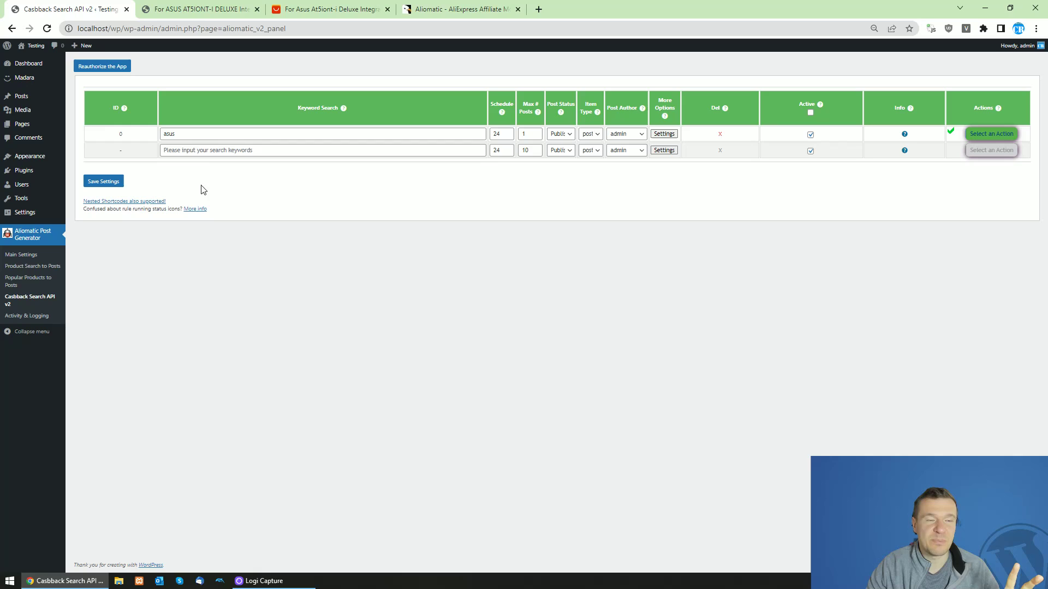